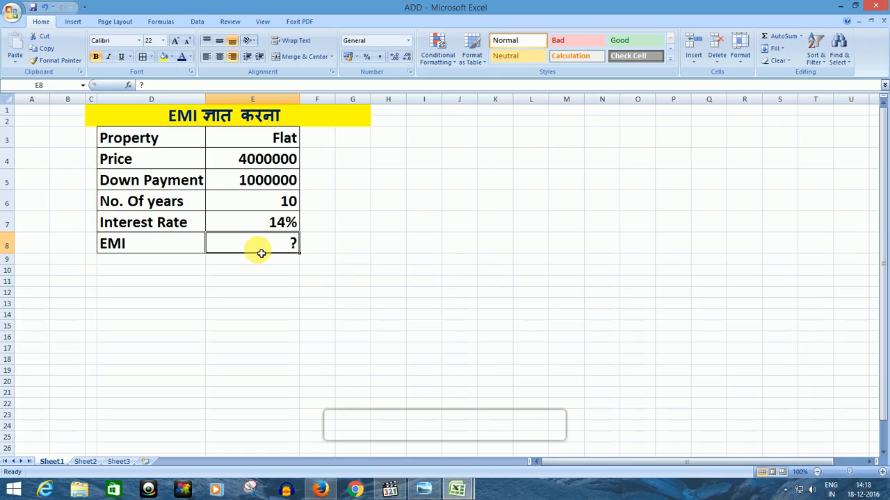
Calculate the EMI in cell E8 with the formula =PMT(E7/12,E6*12,E4-E5)
{"action": "type", "text": "="}
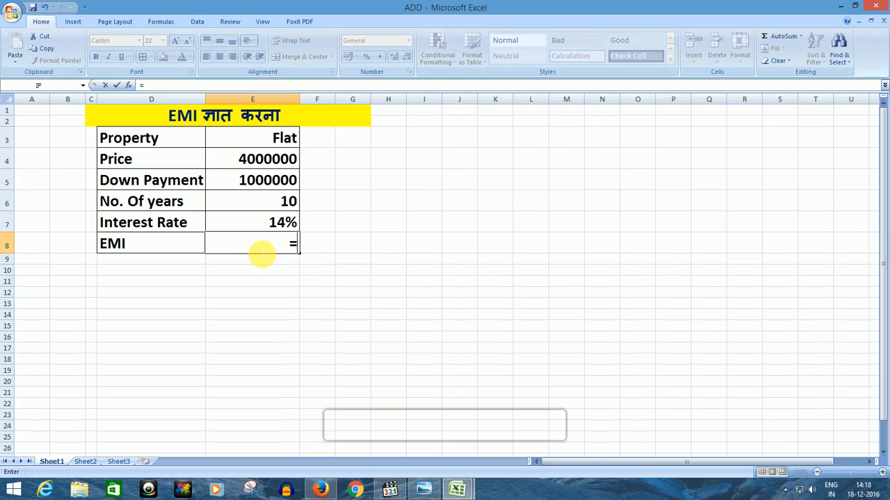
{"action": "type", "text": "pmt("}
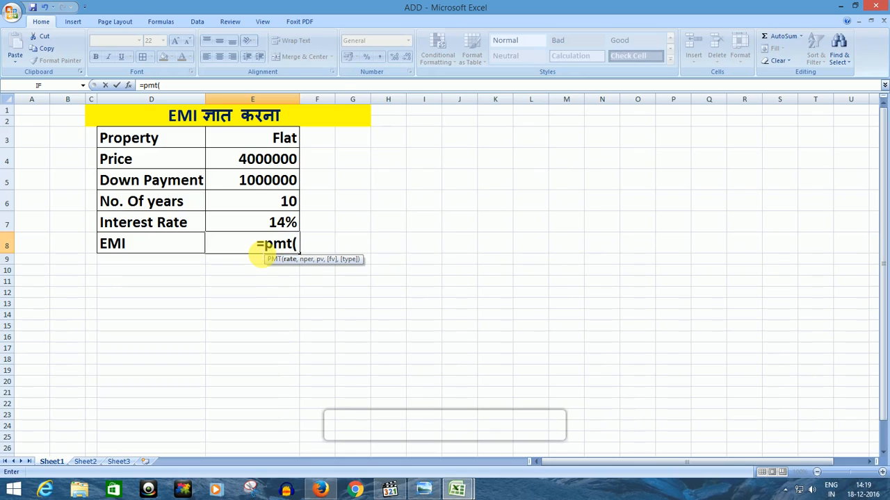
{"action": "left_click", "coordinate": [293, 225]}
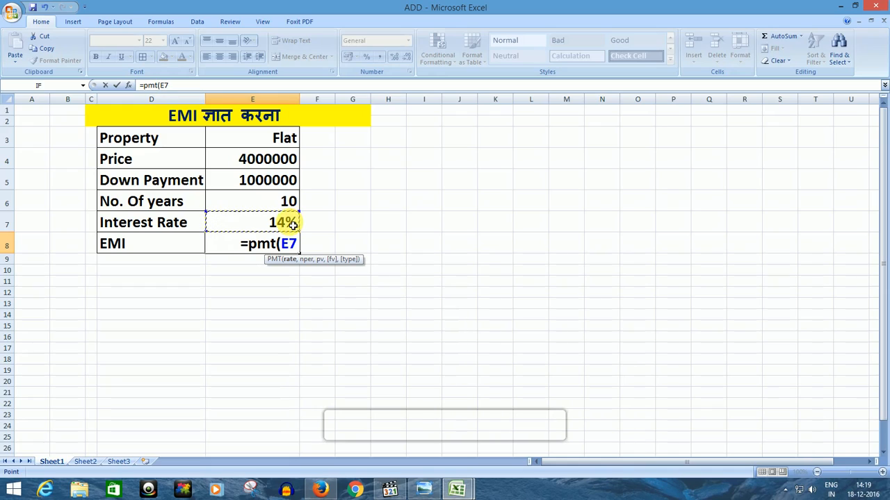
{"action": "type", "text": "/12"}
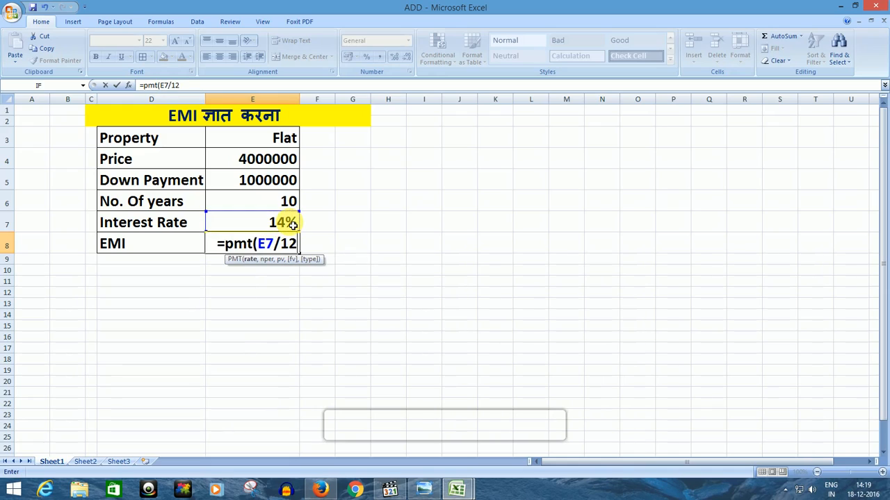
{"action": "type", "text": ","}
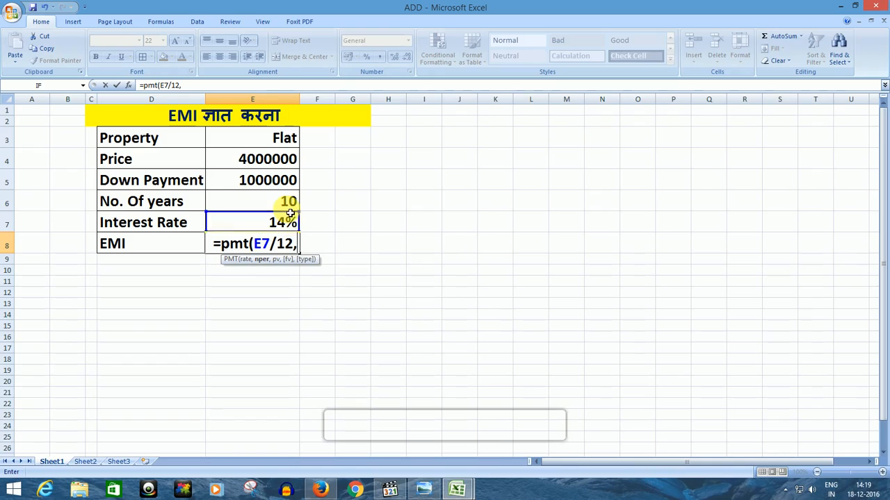
{"action": "left_click", "coordinate": [288, 203]}
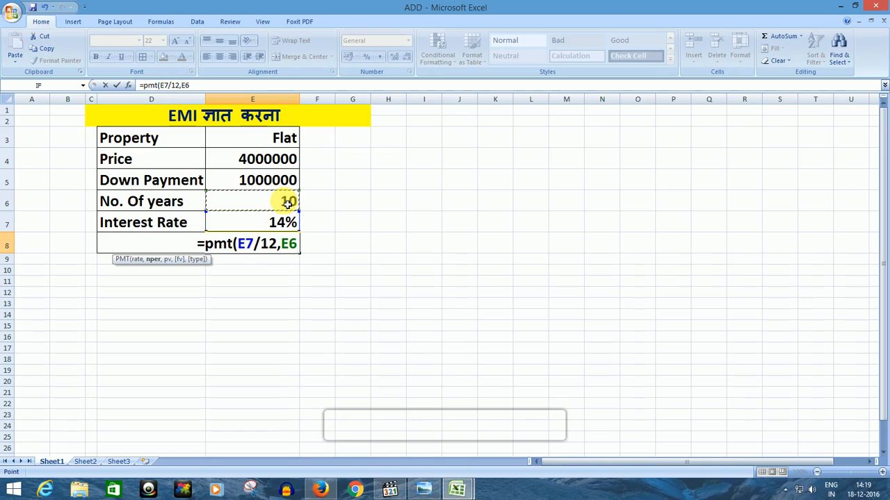
{"action": "type", "text": "*12"}
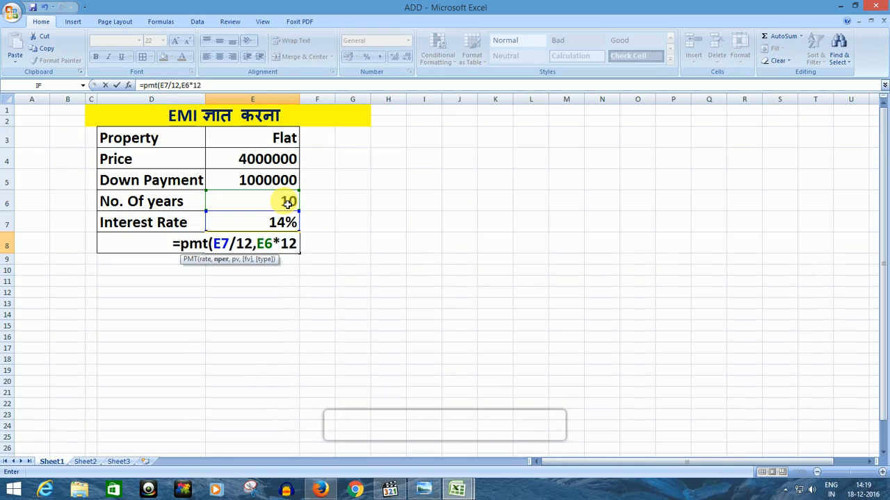
{"action": "type", "text": ","}
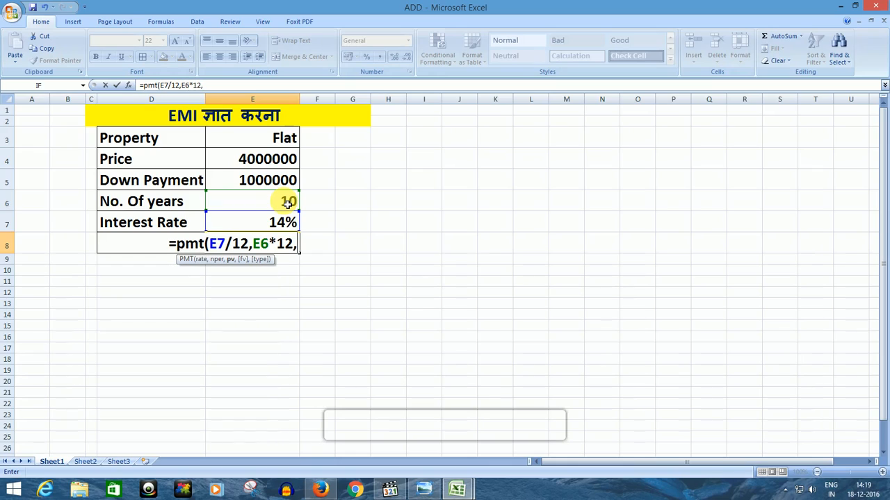
{"action": "left_click", "coordinate": [276, 160]}
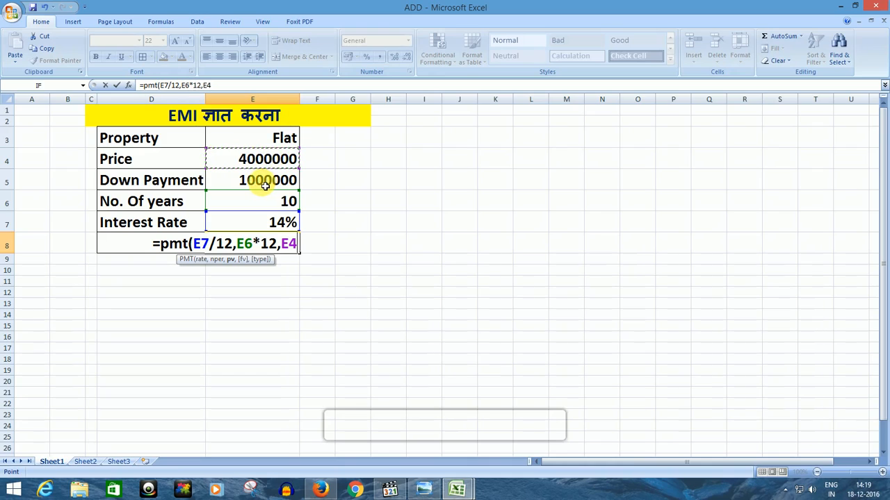
{"action": "type", "text": "-"}
{"action": "left_click", "coordinate": [265, 185]}
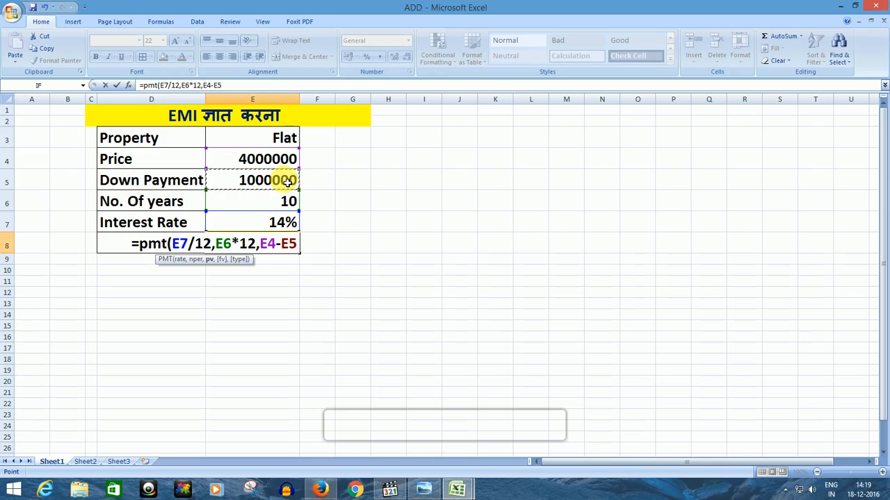
{"action": "type", "text": ")"}
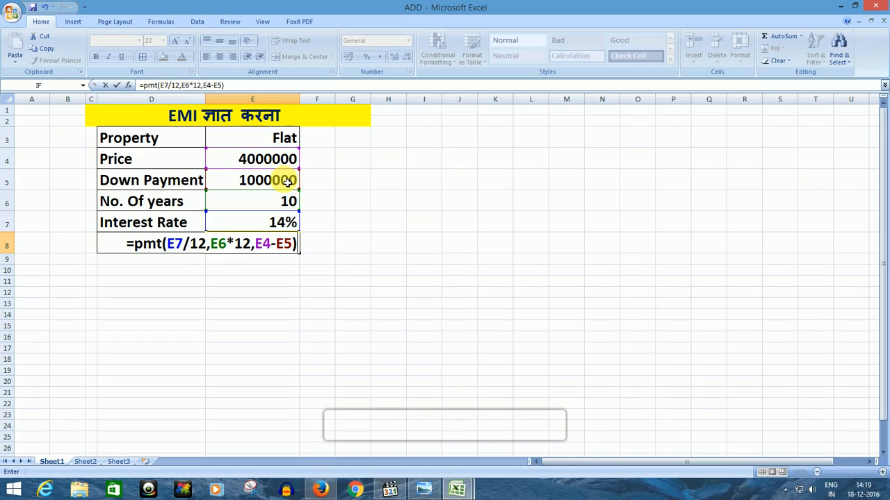
{"action": "key", "text": "Return"}
Reduce the EMI in cell E8 to no decimal places and apply the comma number style to it
{"action": "left_click", "coordinate": [272, 246]}
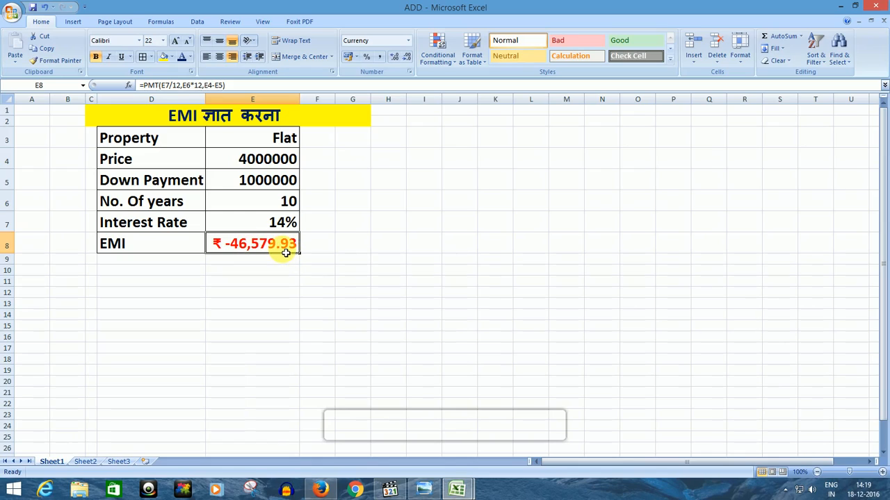
{"action": "left_click", "coordinate": [408, 59]}
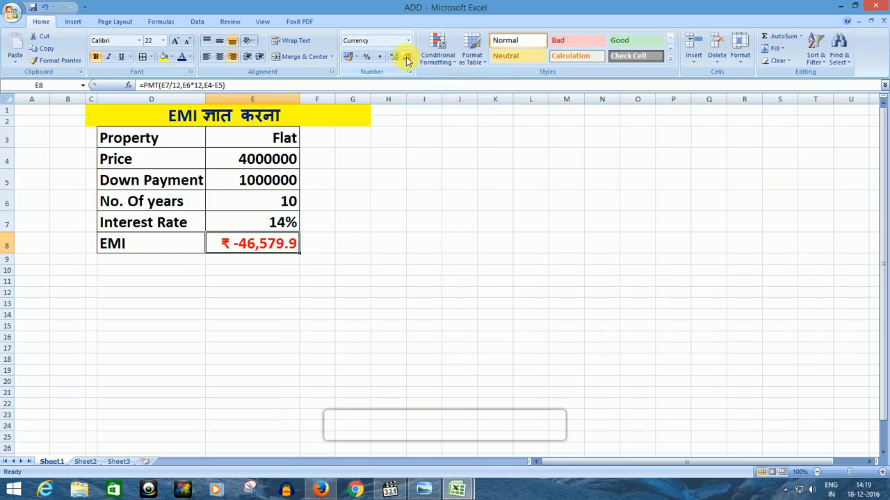
{"action": "left_click", "coordinate": [407, 59]}
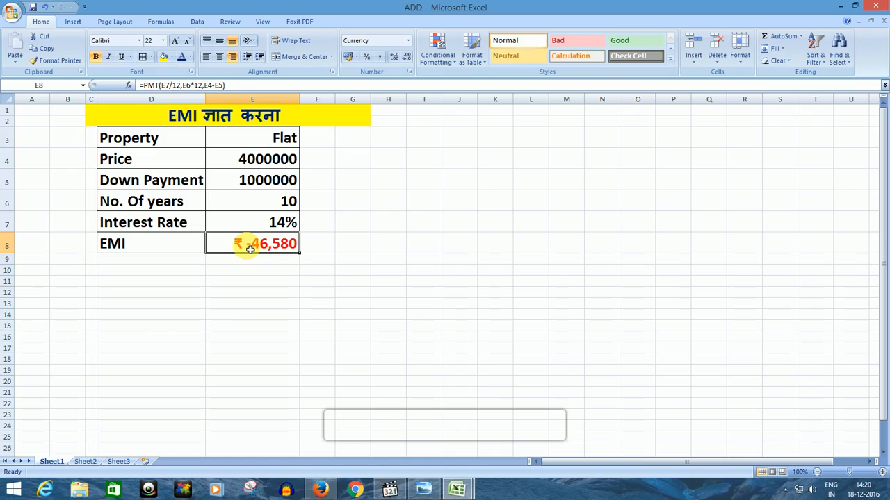
{"action": "left_click", "coordinate": [380, 59]}
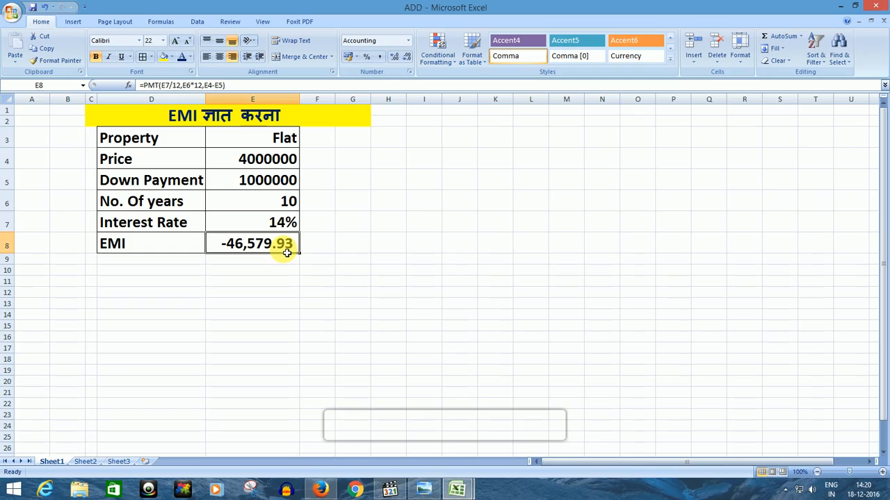
Format the EMI in E8 with the ₹ English (India) accounting format and widen column E to fit it
{"action": "left_click", "coordinate": [356, 58]}
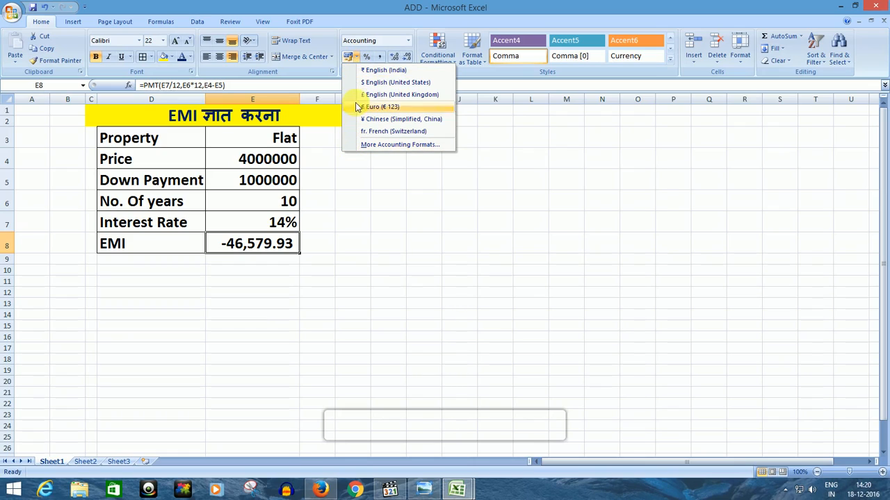
{"action": "left_click", "coordinate": [382, 70]}
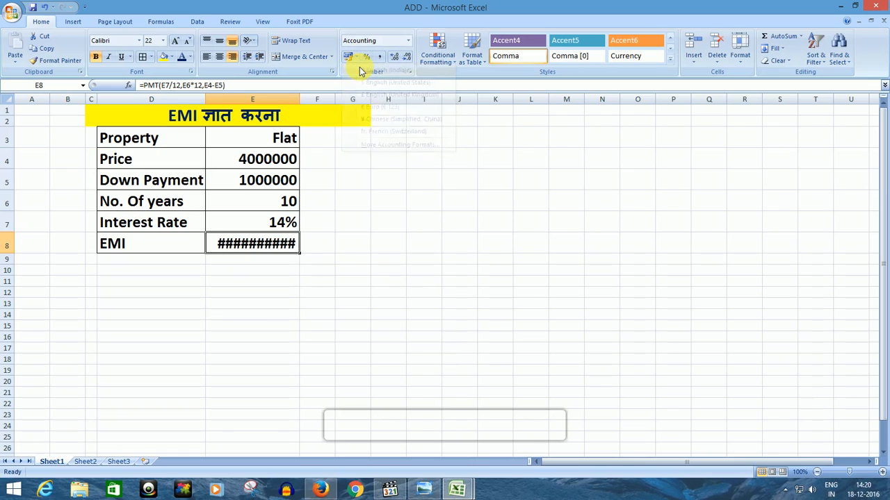
{"action": "left_click_drag", "start_coordinate": [301, 100], "coordinate": [315, 100]}
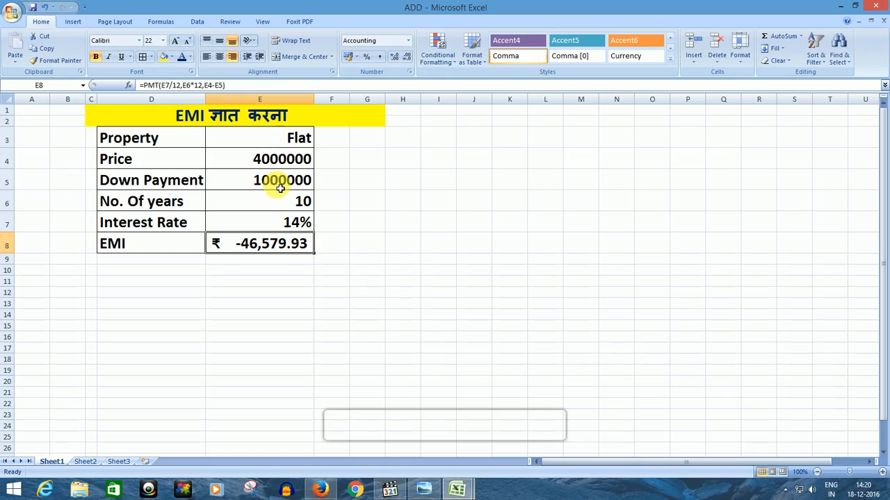
Set the flat's price in cell E4 to 5000000
{"action": "left_click", "coordinate": [277, 164]}
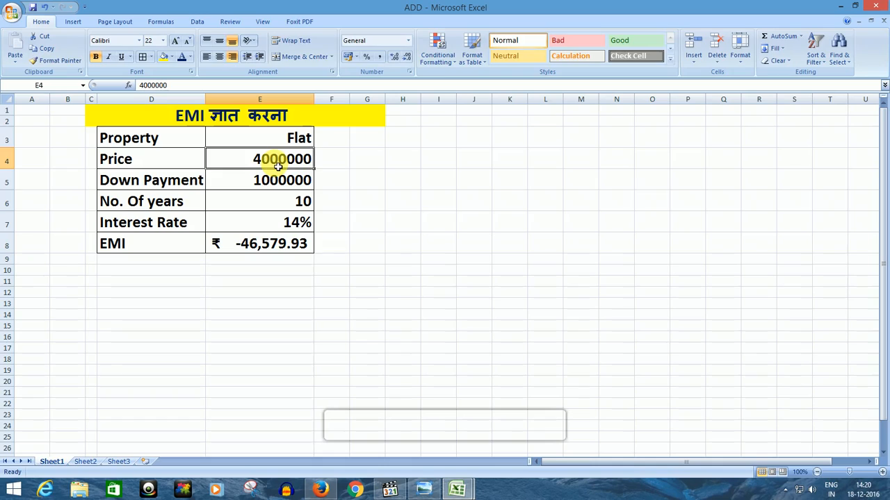
{"action": "type", "text": "5000"}
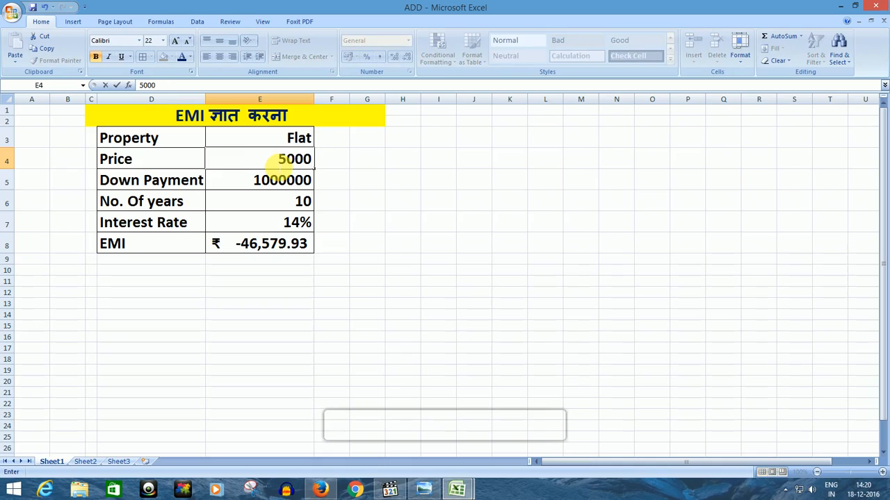
{"action": "type", "text": "000"}
{"action": "key", "text": "Return"}
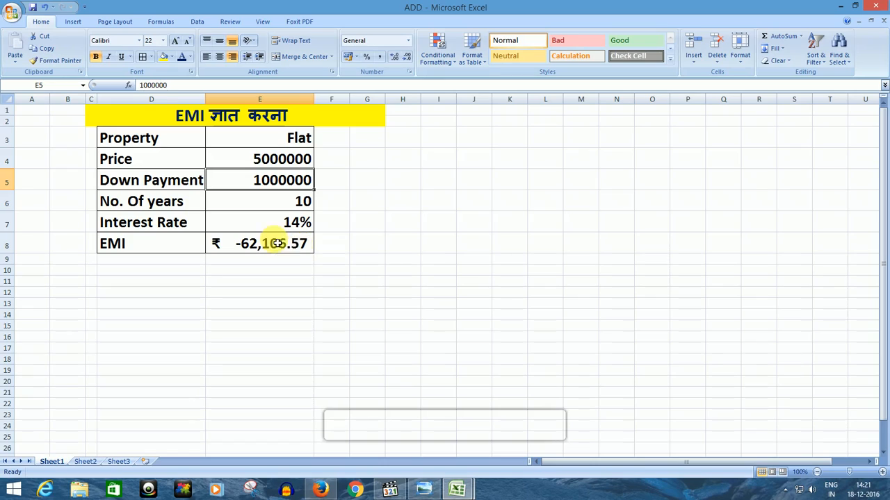
Set the interest rate in E7 to 15% and the number of years in E6 to 15
{"action": "left_click", "coordinate": [292, 223]}
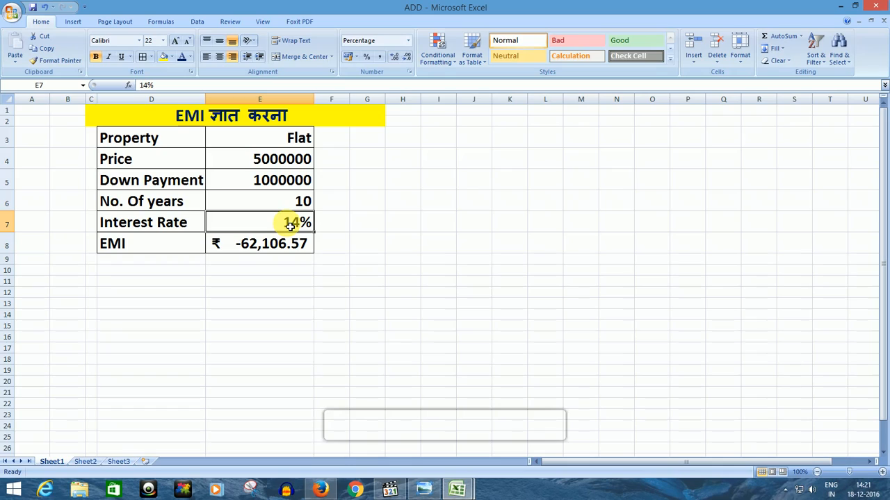
{"action": "type", "text": "15"}
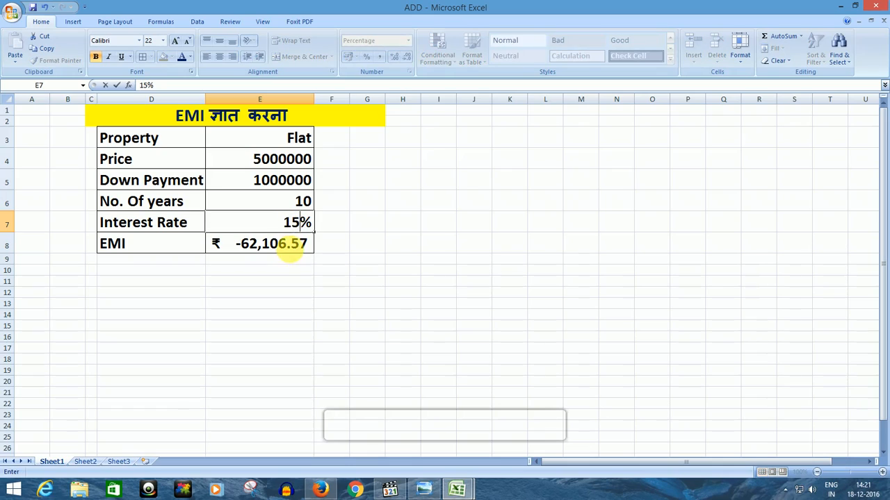
{"action": "left_click", "coordinate": [294, 254]}
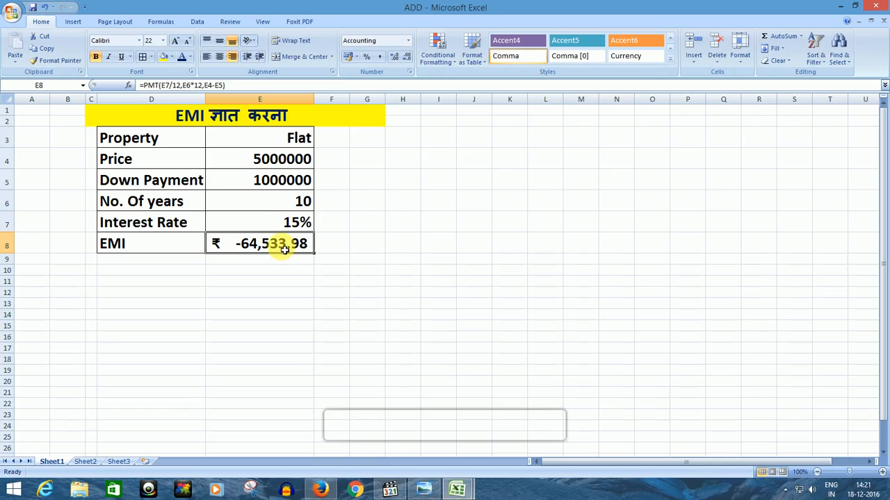
{"action": "left_click", "coordinate": [296, 204]}
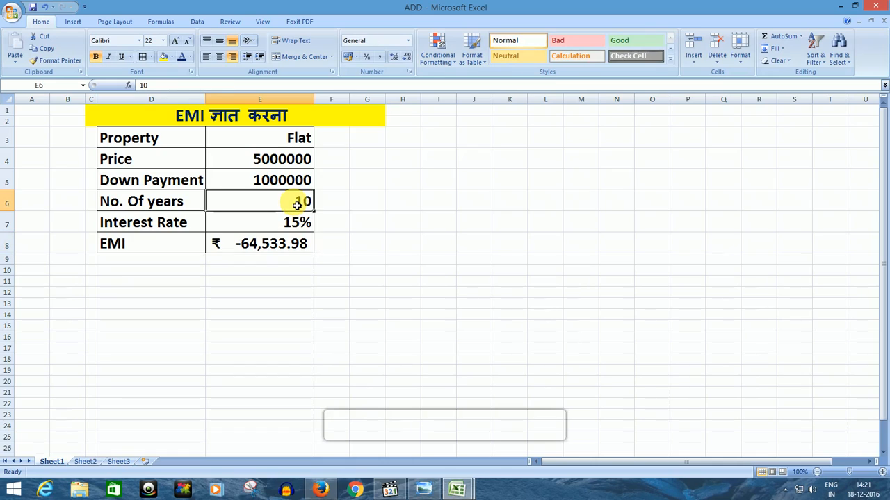
{"action": "type", "text": "15"}
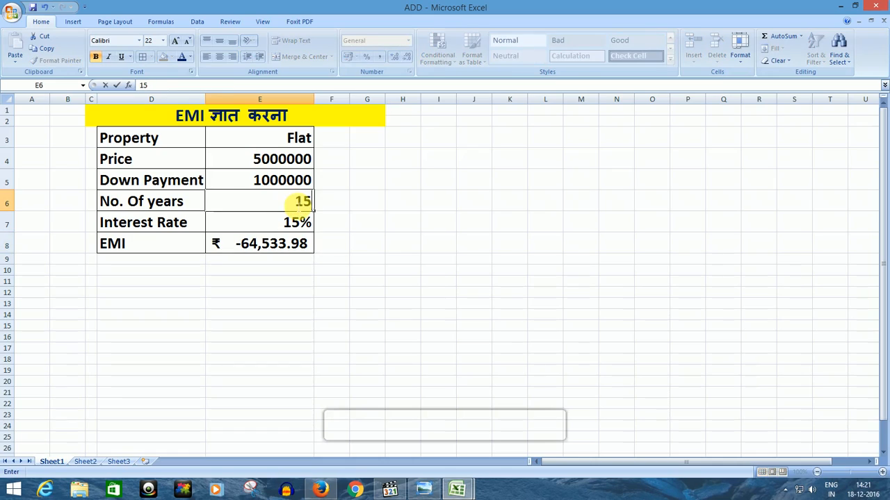
{"action": "left_click", "coordinate": [285, 251]}
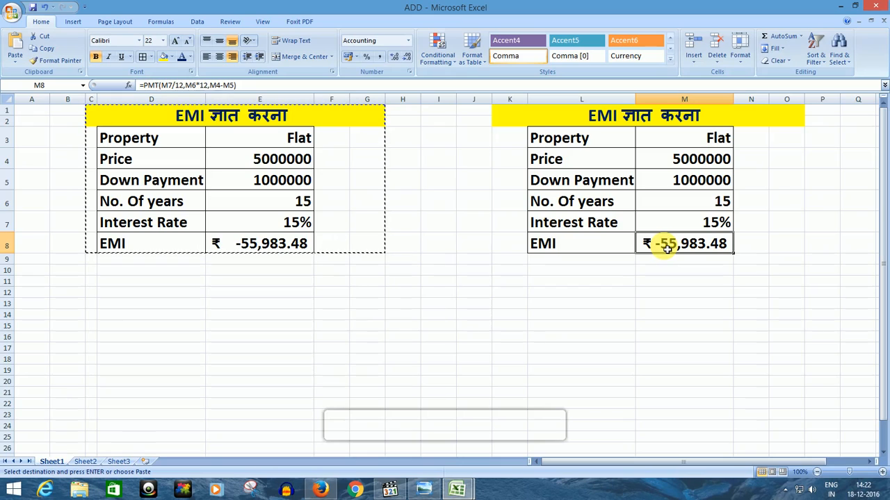
Run Goal Seek to bring the EMI in M8 to (25000) by changing the down payment in M5, and accept the solution
{"action": "left_click", "coordinate": [199, 23]}
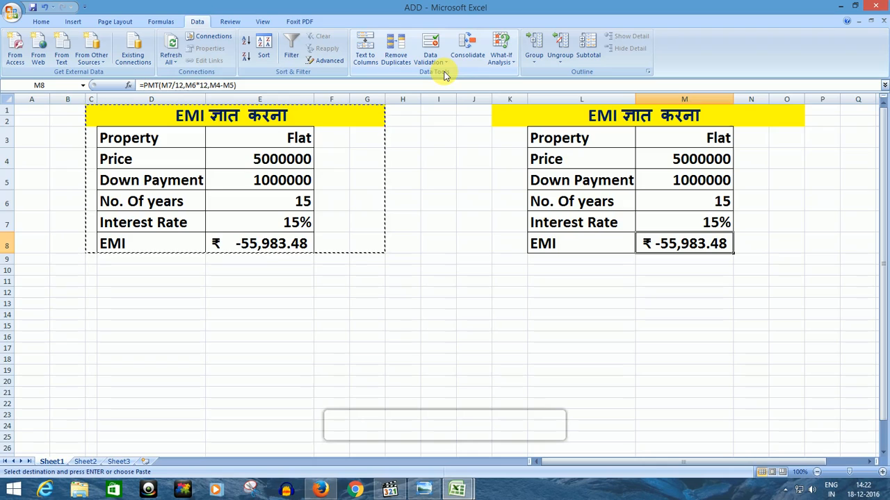
{"action": "left_click", "coordinate": [502, 56]}
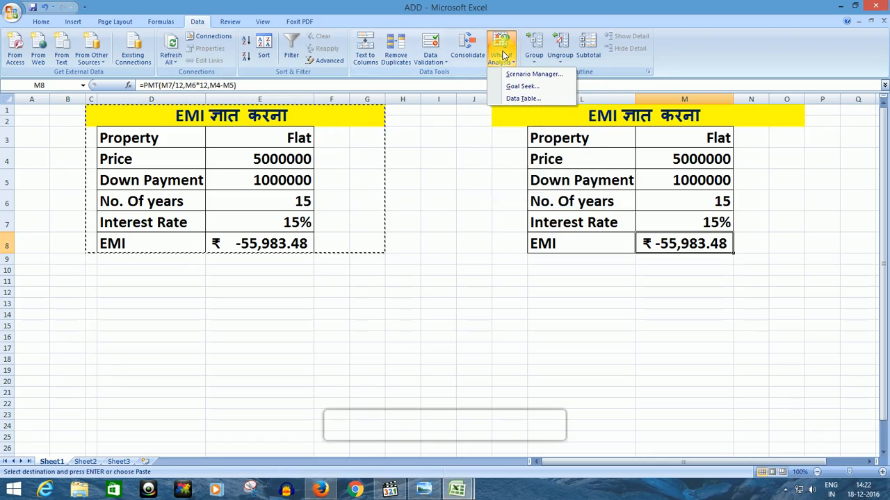
{"action": "left_click", "coordinate": [514, 87]}
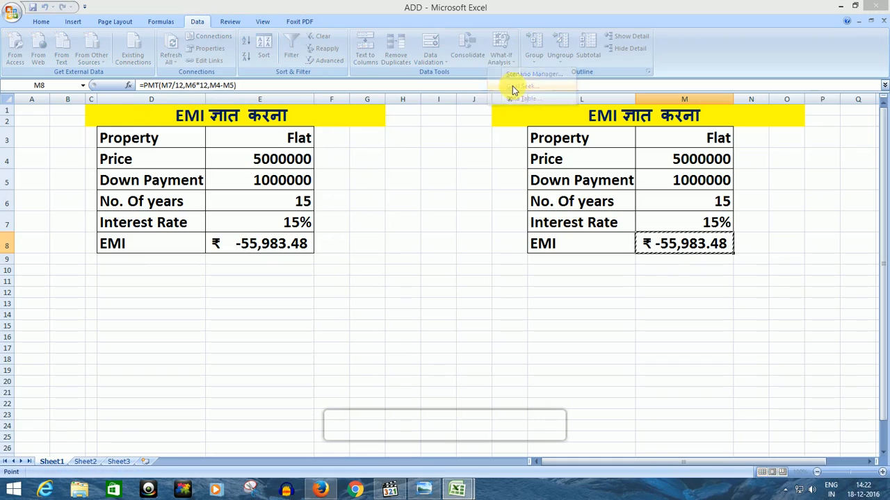
{"action": "left_click_drag", "start_coordinate": [284, 144], "coordinate": [434, 149]}
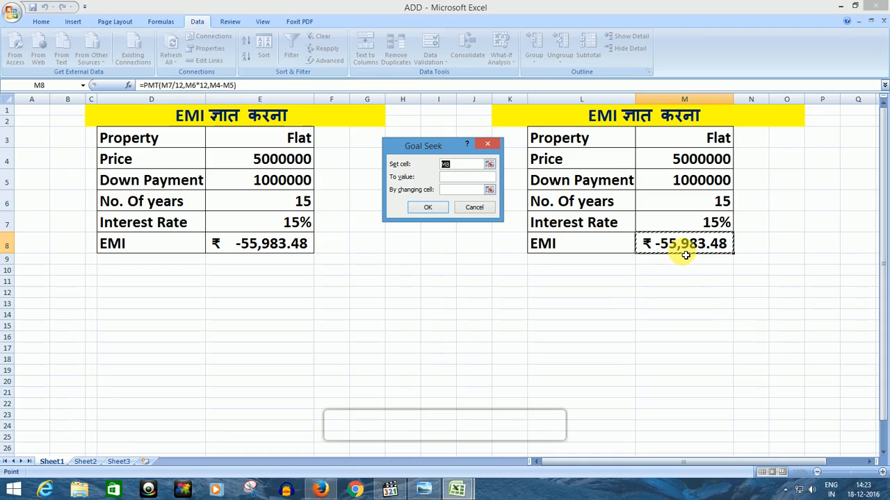
{"action": "left_click", "coordinate": [448, 177]}
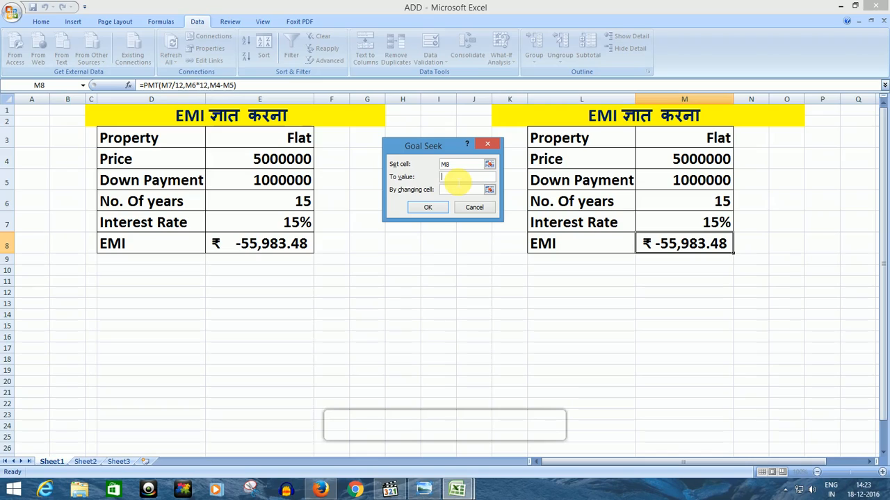
{"action": "type", "text": "0"}
{"action": "type", "text": "25000)"}
{"action": "left_click", "coordinate": [460, 189]}
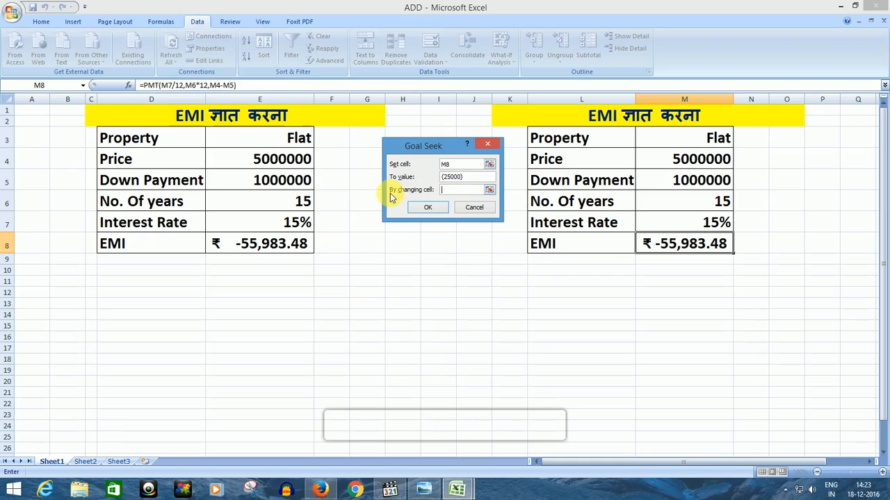
{"action": "left_click", "coordinate": [703, 187]}
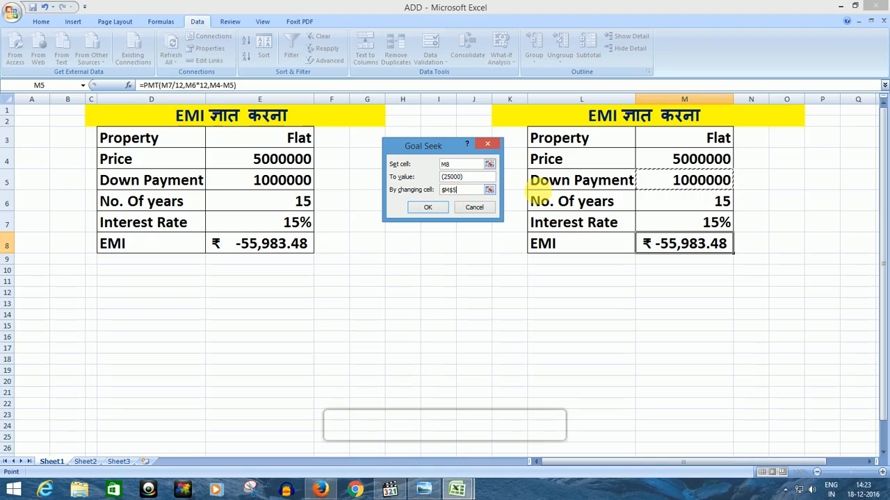
{"action": "left_click", "coordinate": [428, 207]}
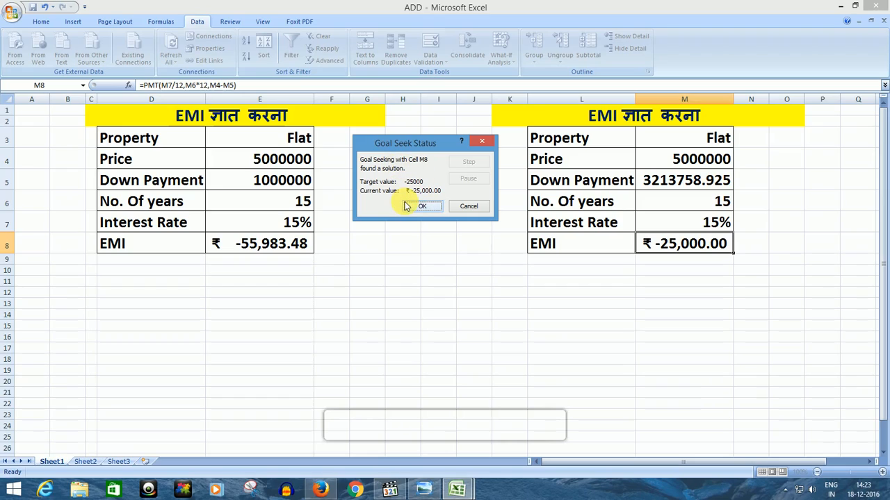
{"action": "left_click", "coordinate": [417, 207]}
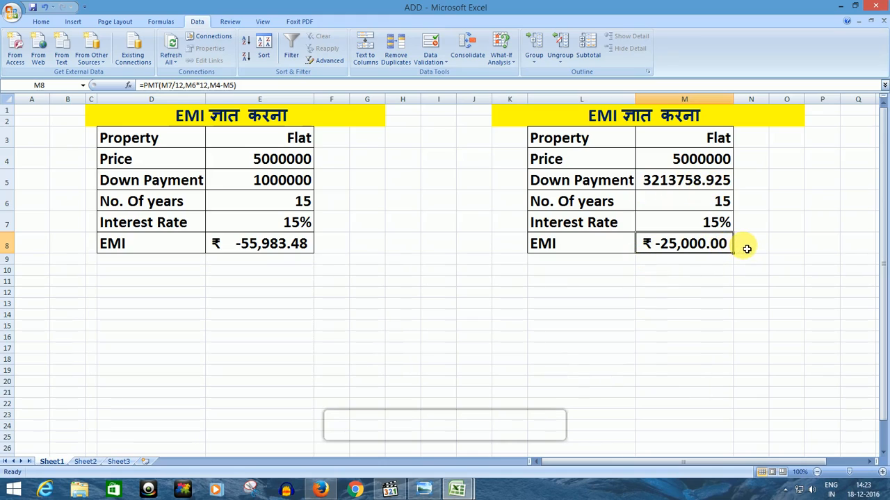
Reduce the down payment in cell M5 to no decimal places
{"action": "left_click", "coordinate": [672, 184]}
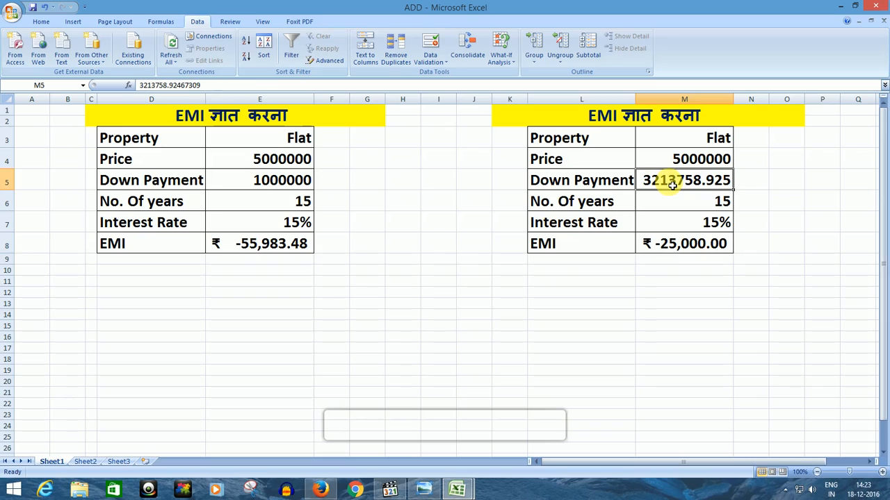
{"action": "left_click", "coordinate": [41, 23]}
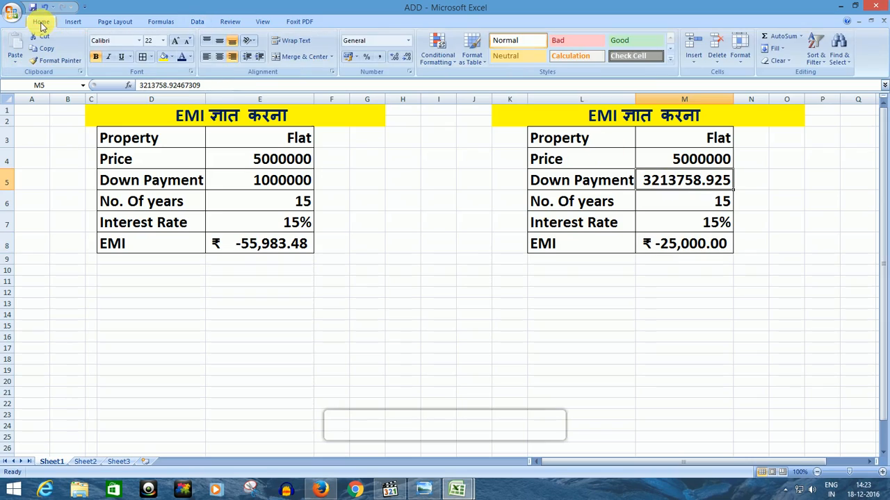
{"action": "left_click", "coordinate": [408, 58]}
{"action": "left_click", "coordinate": [408, 58]}
{"action": "left_click", "coordinate": [408, 59]}
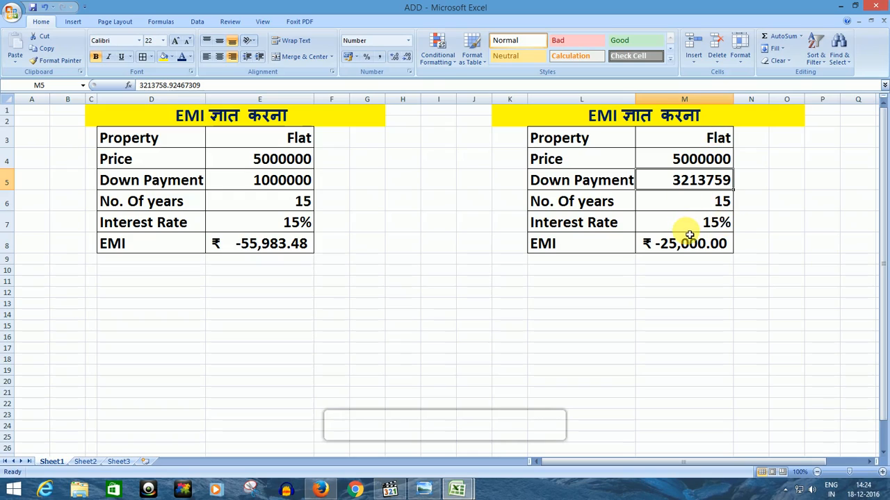
Compare the PMT formulas in E8 and M8, and switch to the Net Sansar YouTube page in Firefox
{"action": "left_click", "coordinate": [296, 242]}
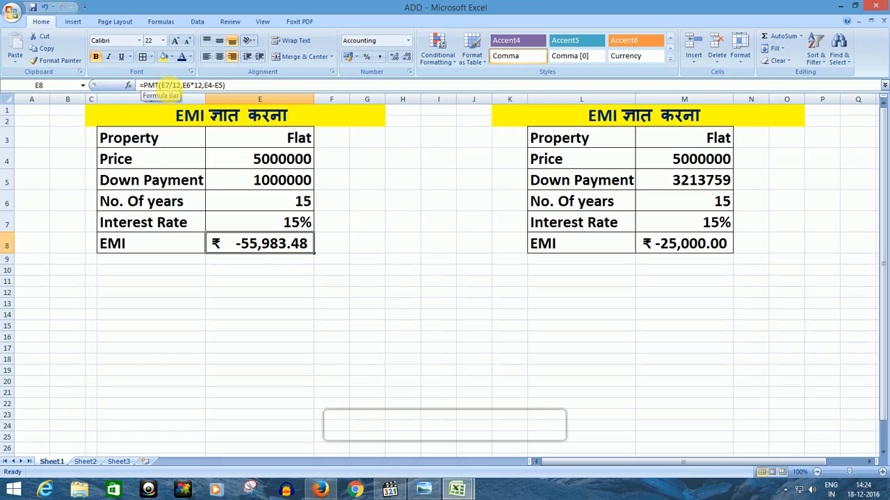
{"action": "left_click", "coordinate": [673, 248]}
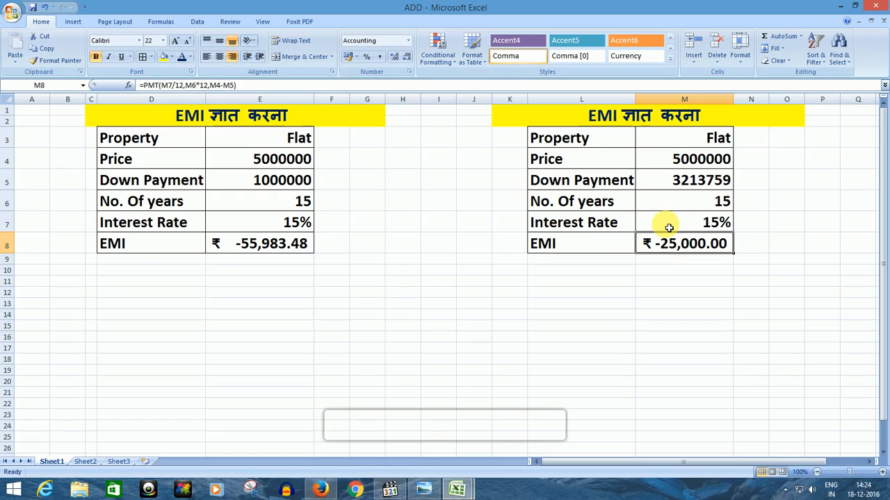
{"action": "key", "text": "alt+Tab"}
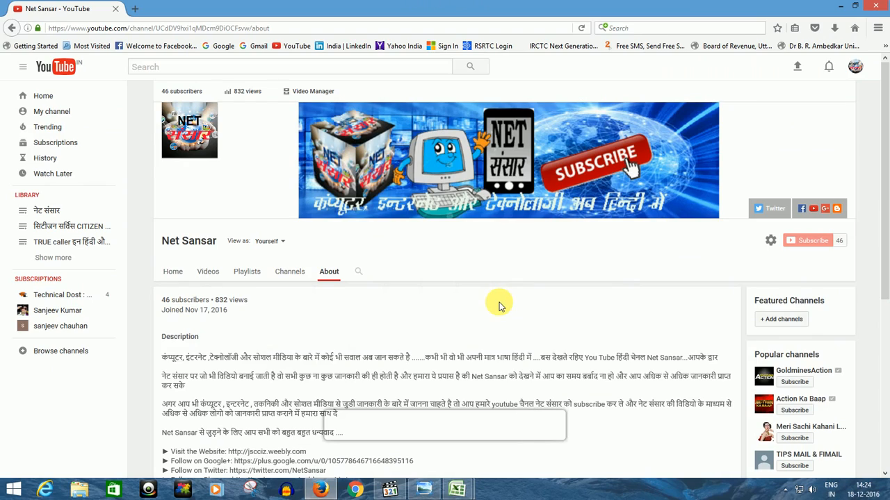